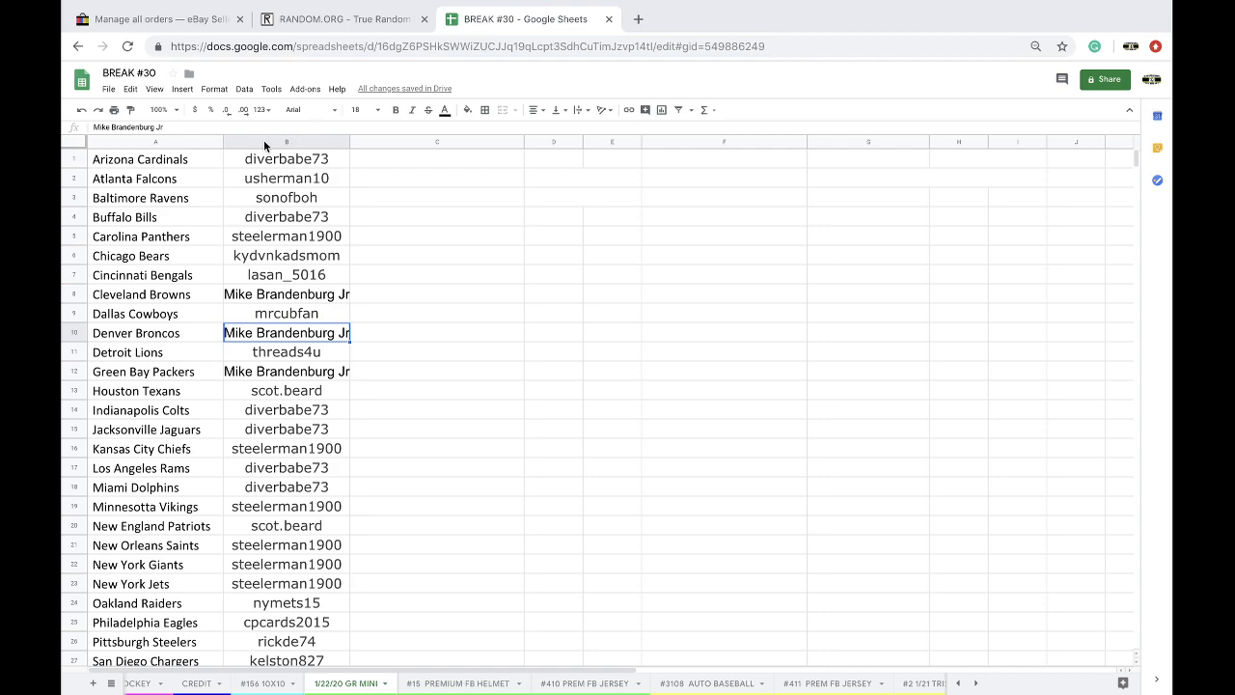
Step: Sort the whole sheet by the buyer column B, A to Z, grouping each buyer's teams
{"action": "left_click", "coordinate": [288, 427]}
{"action": "scroll", "coordinate": [311, 410], "scroll_direction": "down", "scroll_amount": 2}
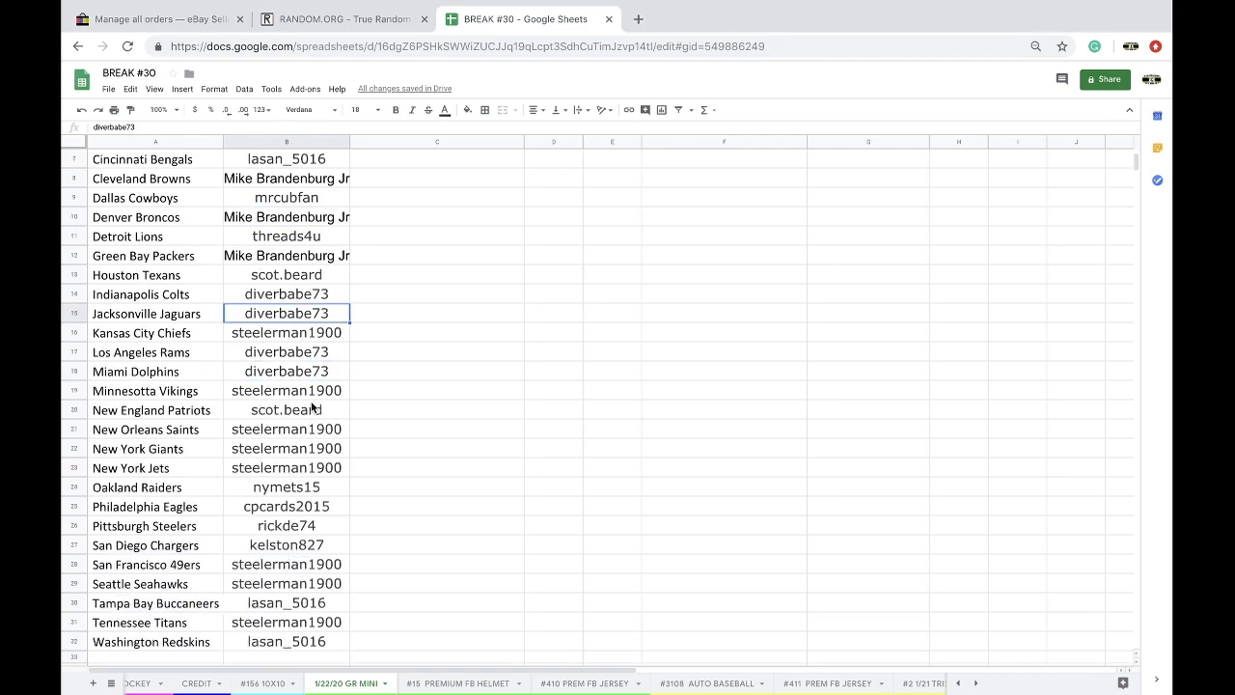
{"action": "scroll", "coordinate": [312, 409], "scroll_direction": "up", "scroll_amount": 2}
{"action": "left_click", "coordinate": [273, 142]}
{"action": "left_click", "coordinate": [244, 89]}
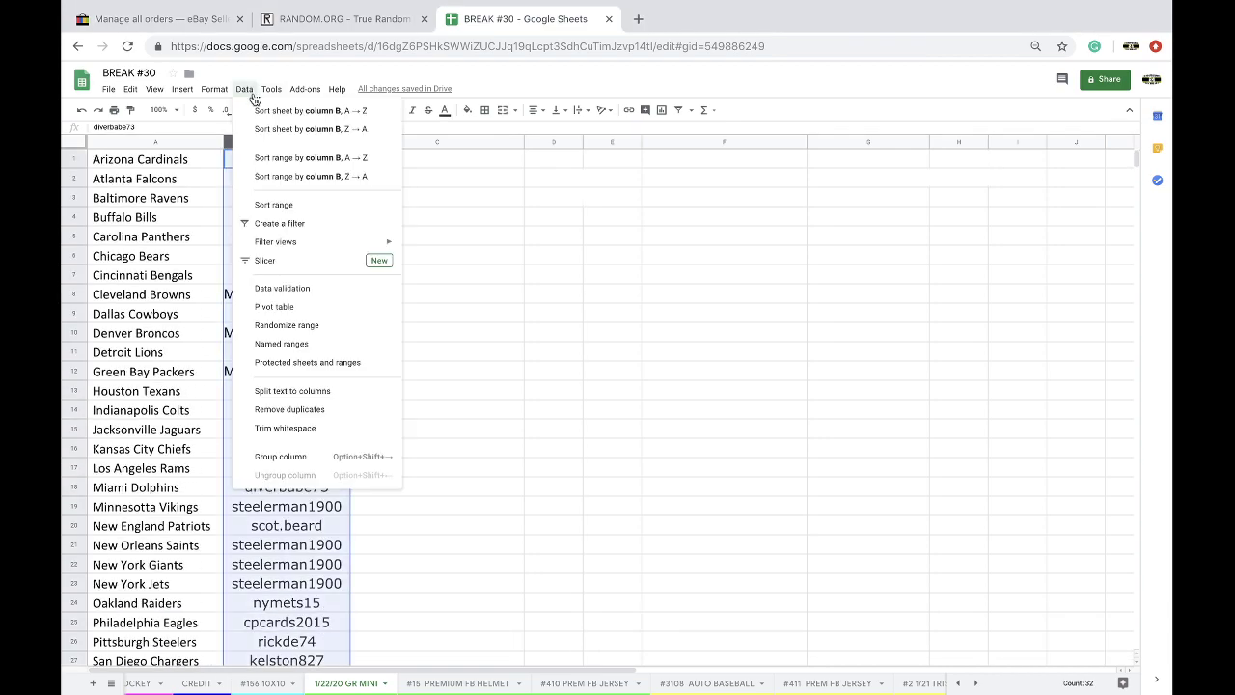
{"action": "left_click", "coordinate": [294, 110]}
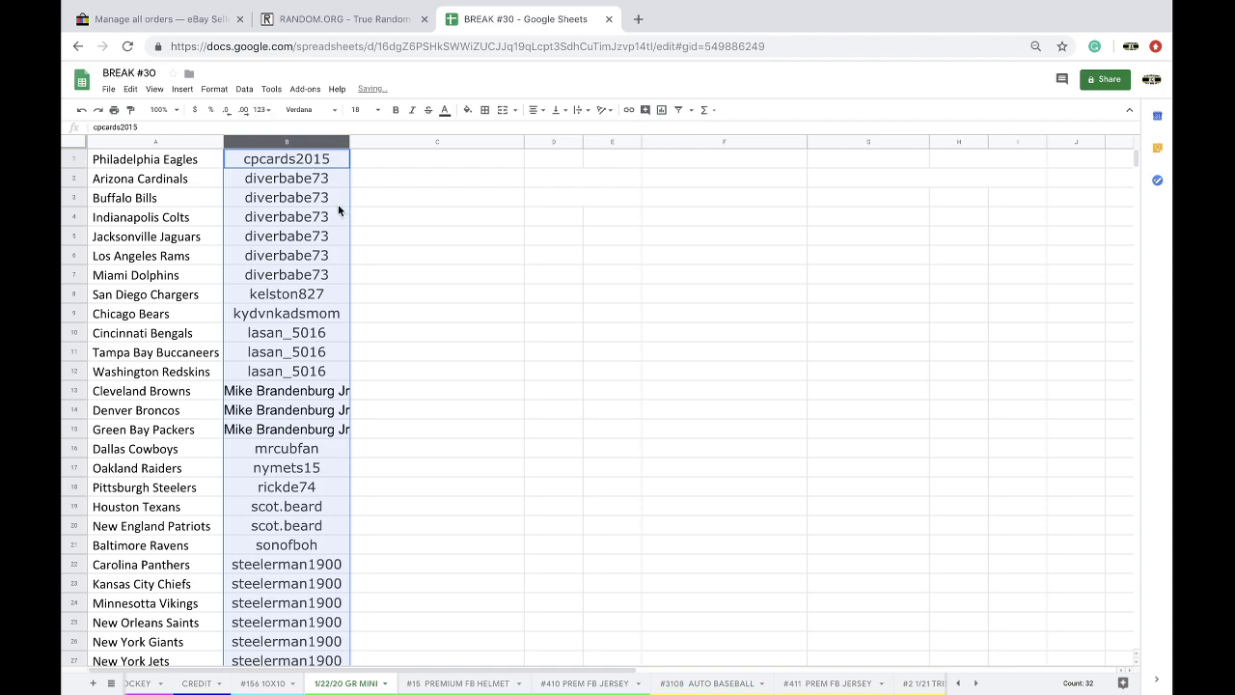
{"action": "left_click", "coordinate": [269, 180]}
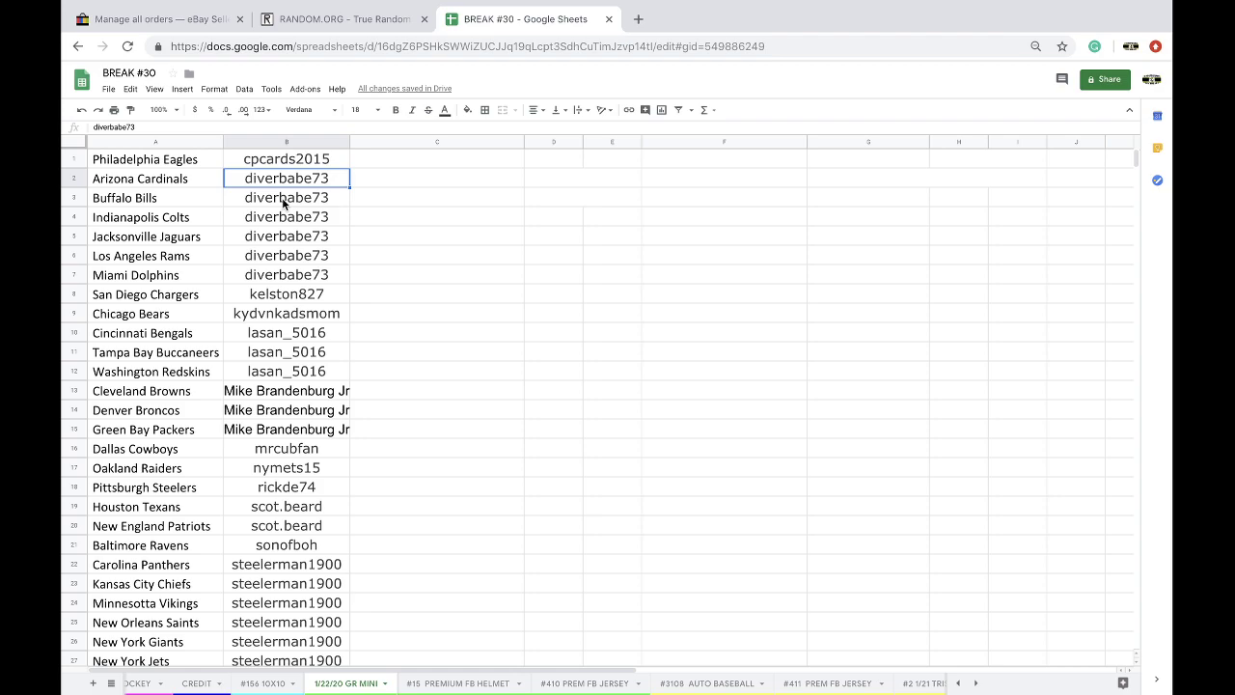
{"action": "scroll", "coordinate": [288, 275], "scroll_direction": "down", "scroll_amount": 1}
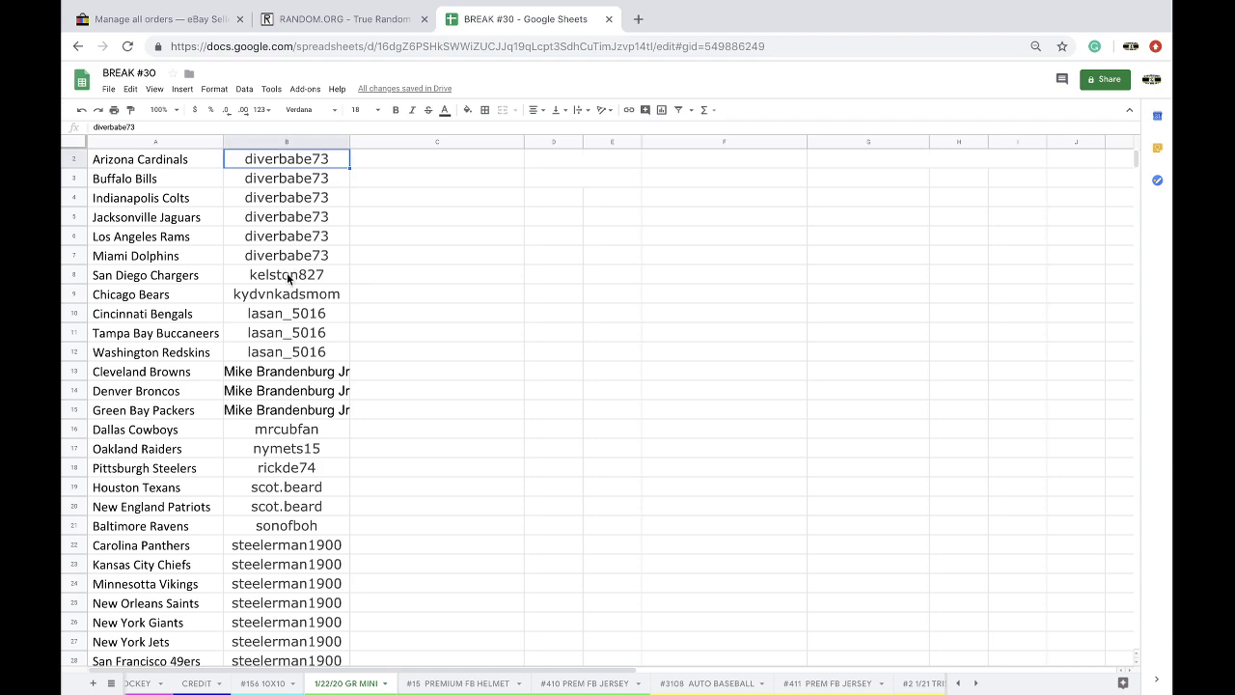
{"action": "scroll", "coordinate": [272, 303], "scroll_direction": "down", "scroll_amount": 1}
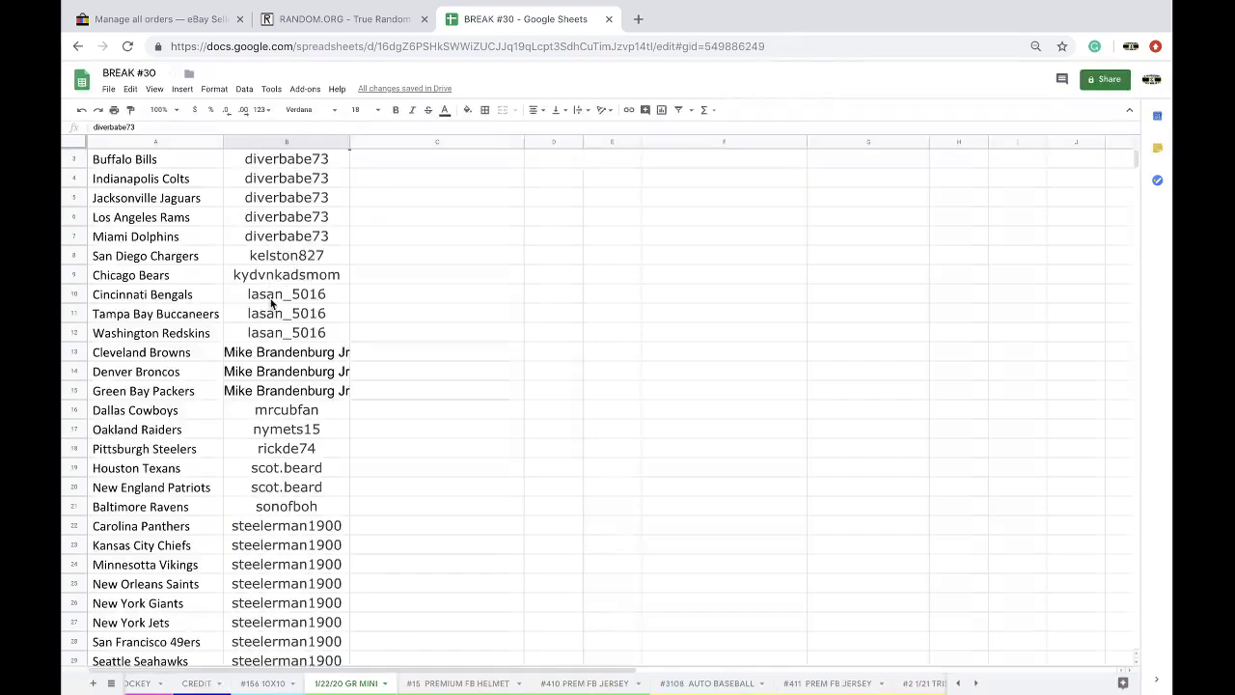
{"action": "left_click", "coordinate": [282, 300]}
{"action": "scroll", "coordinate": [282, 300], "scroll_direction": "down", "scroll_amount": 2}
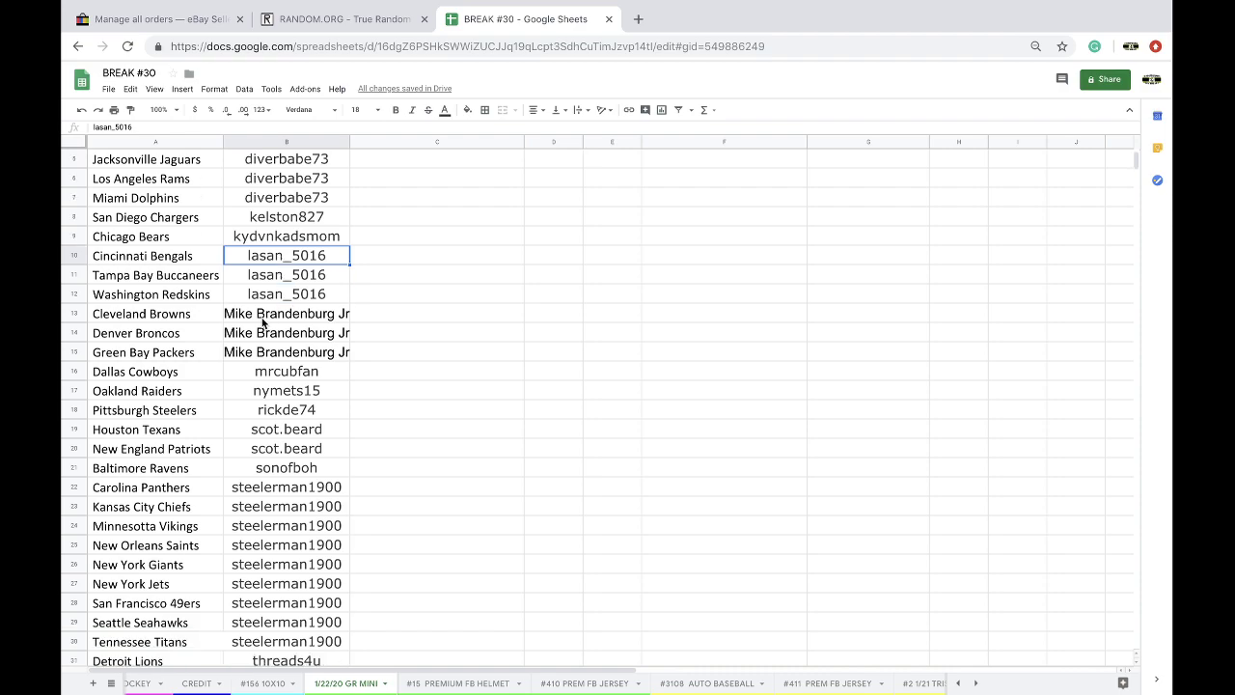
{"action": "left_click_drag", "start_coordinate": [262, 324], "coordinate": [260, 353]}
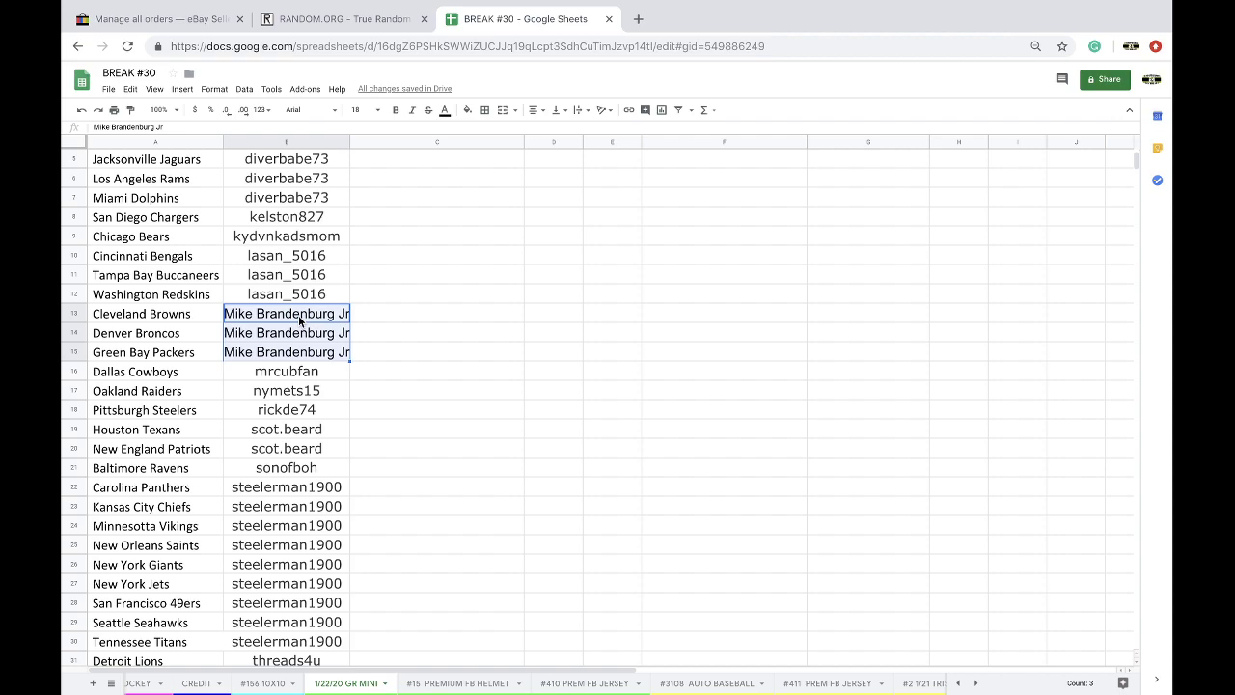
{"action": "scroll", "coordinate": [289, 349], "scroll_direction": "down", "scroll_amount": 1}
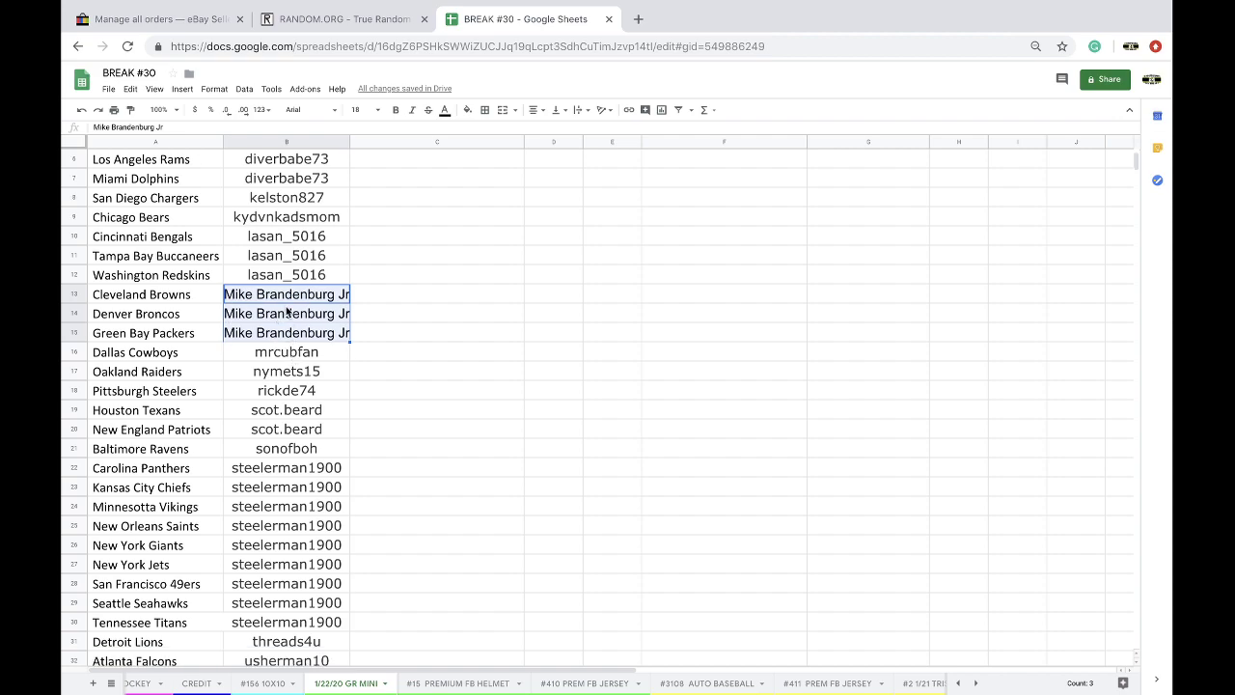
{"action": "scroll", "coordinate": [294, 323], "scroll_direction": "down", "scroll_amount": 2}
{"action": "scroll", "coordinate": [303, 307], "scroll_direction": "down", "scroll_amount": 1}
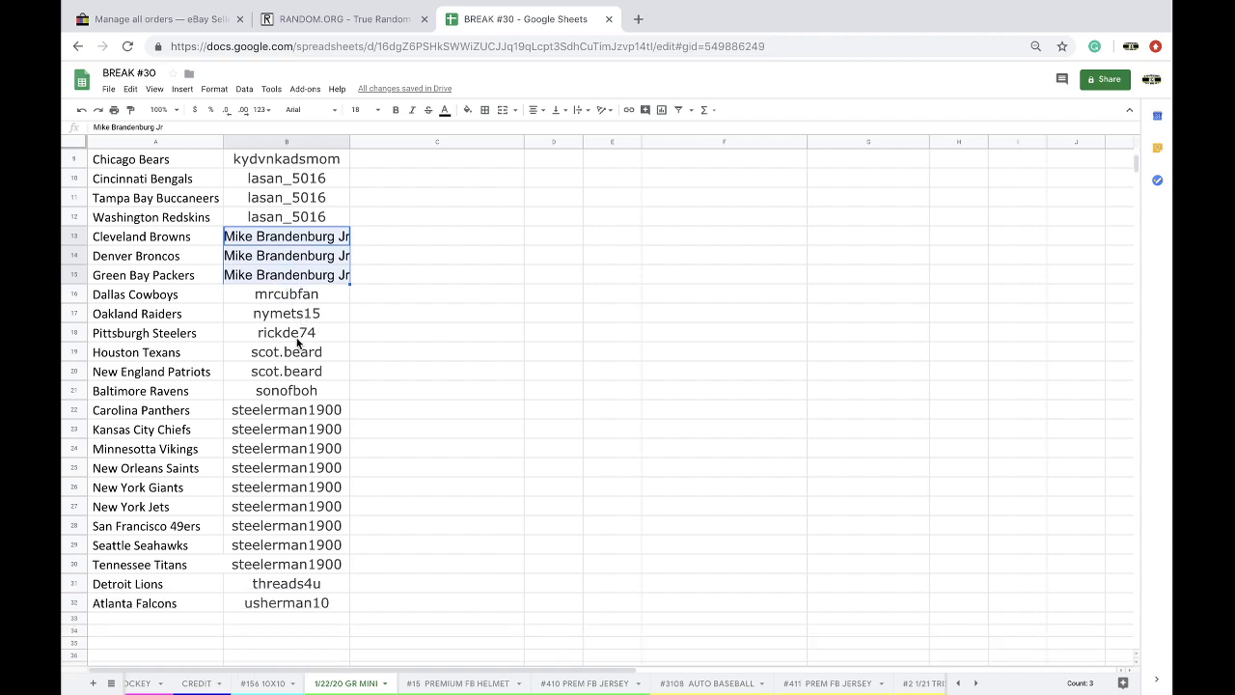
{"action": "left_click", "coordinate": [300, 338]}
{"action": "left_click", "coordinate": [299, 351]}
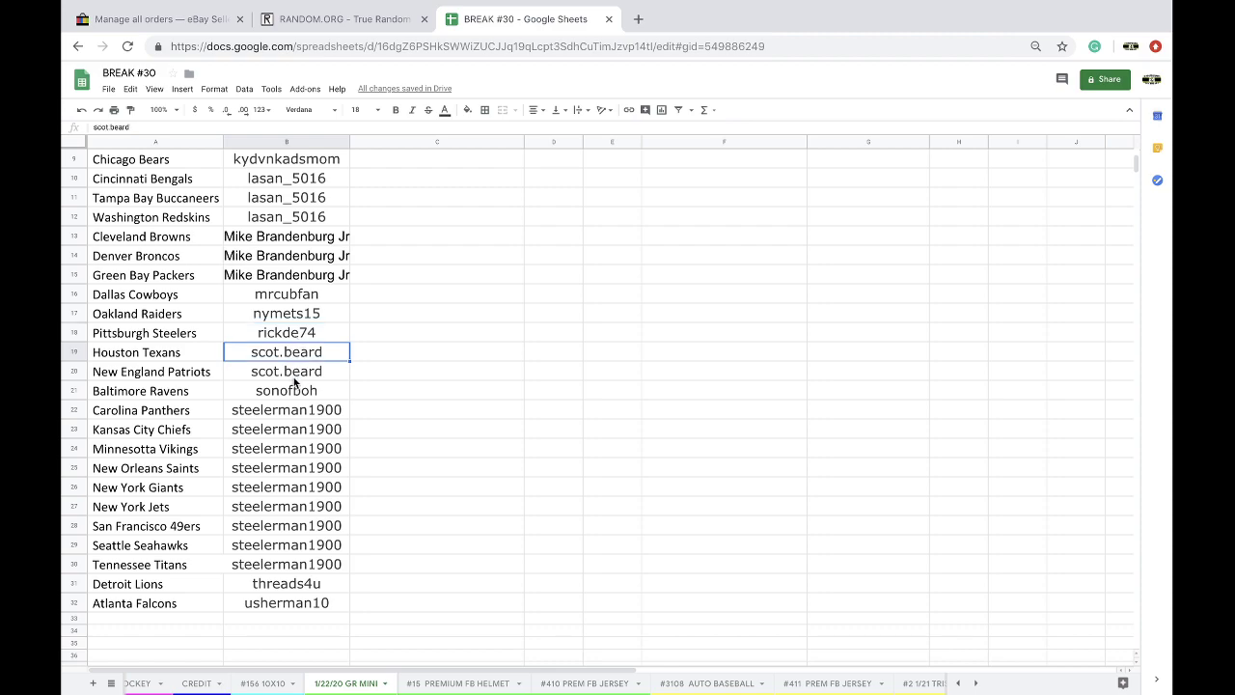
{"action": "left_click", "coordinate": [290, 390]}
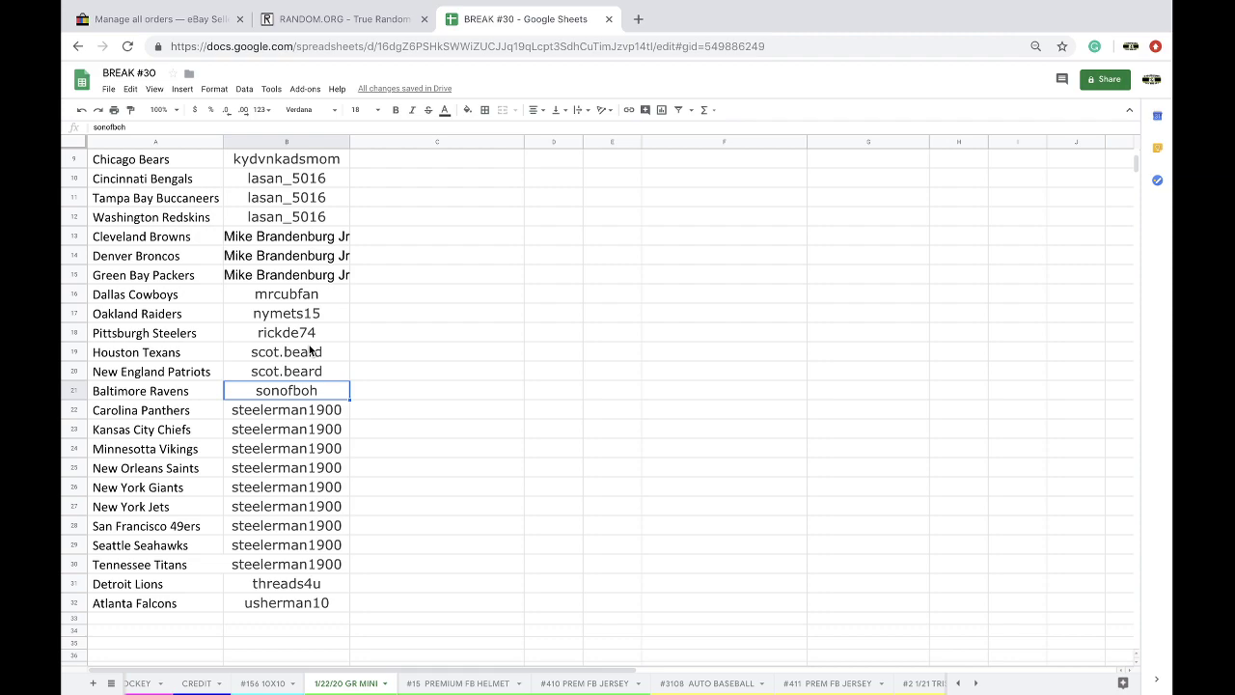
{"action": "scroll", "coordinate": [310, 346], "scroll_direction": "down", "scroll_amount": 1}
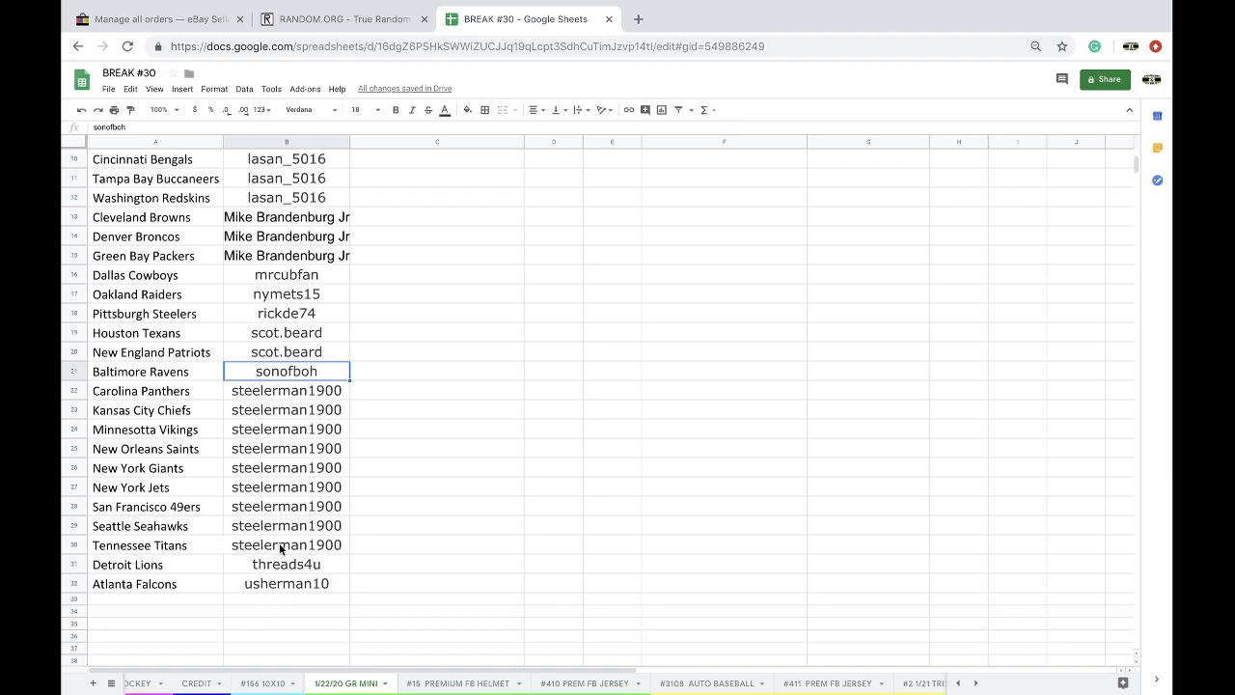
{"action": "scroll", "coordinate": [275, 580], "scroll_direction": "up", "scroll_amount": 2}
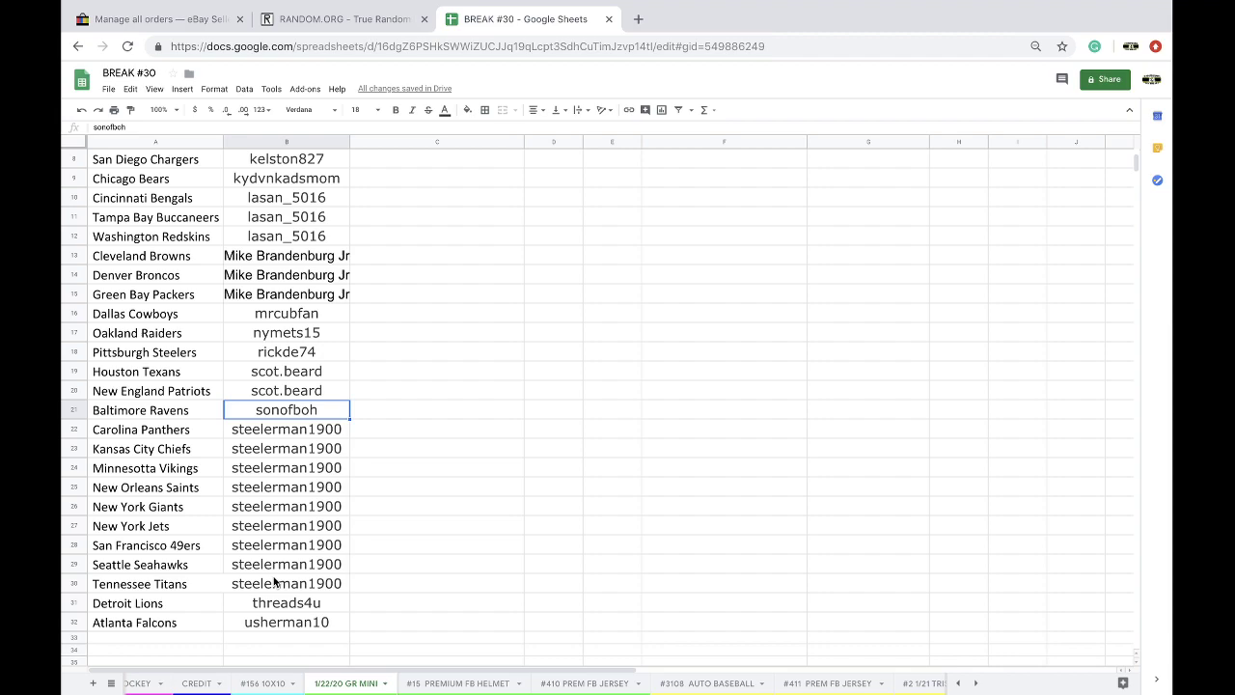
{"action": "scroll", "coordinate": [275, 580], "scroll_direction": "up", "scroll_amount": 1}
{"action": "scroll", "coordinate": [275, 580], "scroll_direction": "up", "scroll_amount": 4}
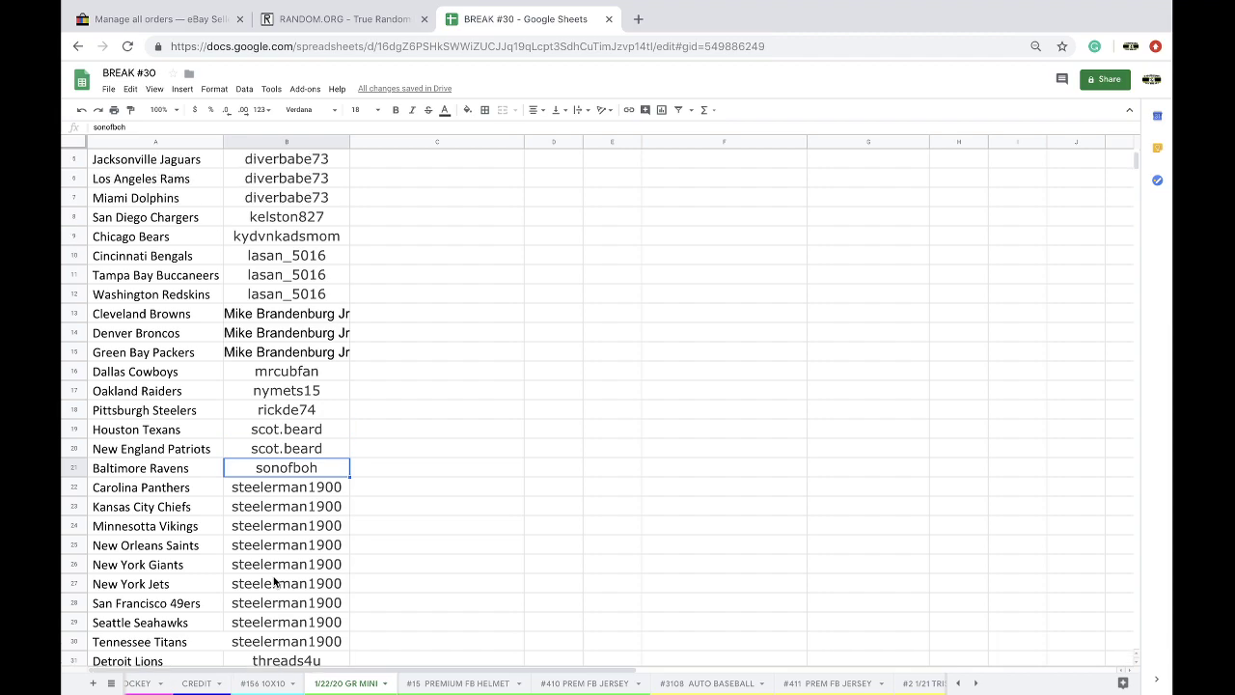
{"action": "scroll", "coordinate": [275, 580], "scroll_direction": "up", "scroll_amount": 2}
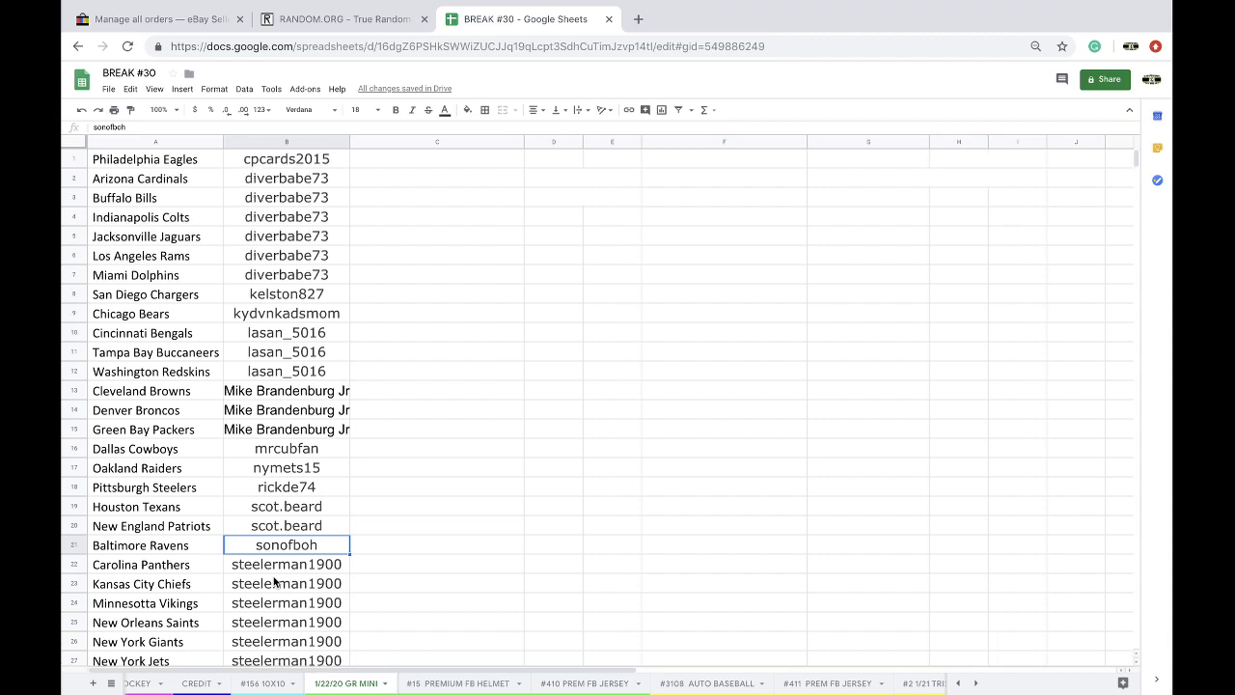
{"action": "scroll", "coordinate": [271, 505], "scroll_direction": "down", "scroll_amount": 8}
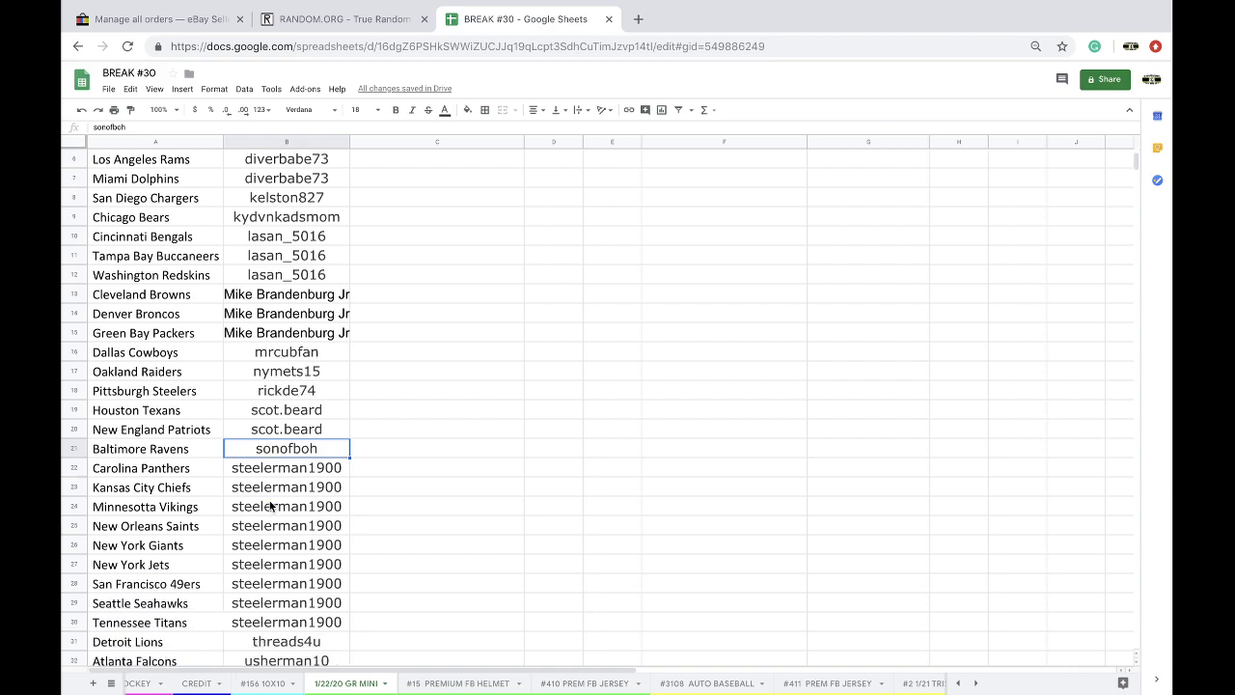
{"action": "scroll", "coordinate": [271, 506], "scroll_direction": "up", "scroll_amount": 8}
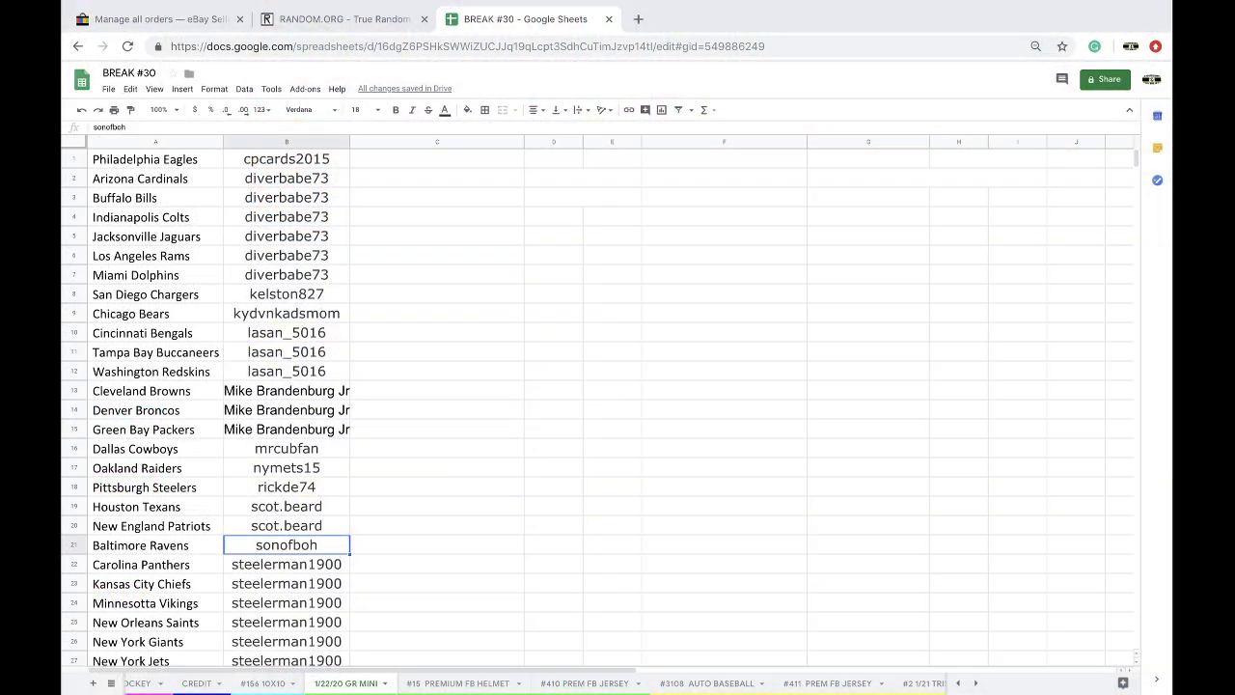
Step: Sort the sheet by team name in column A, A to Z, starting with Arizona Cardinals
{"action": "left_click", "coordinate": [171, 142]}
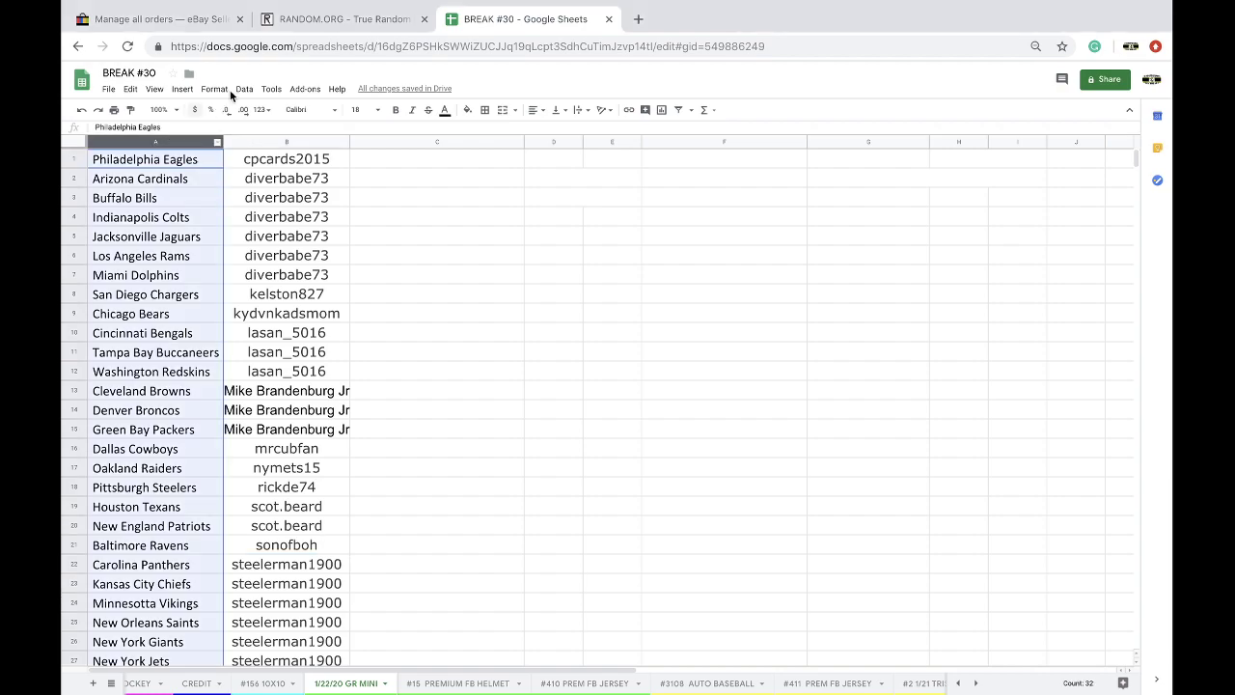
{"action": "left_click", "coordinate": [243, 88]}
{"action": "left_click", "coordinate": [253, 109]}
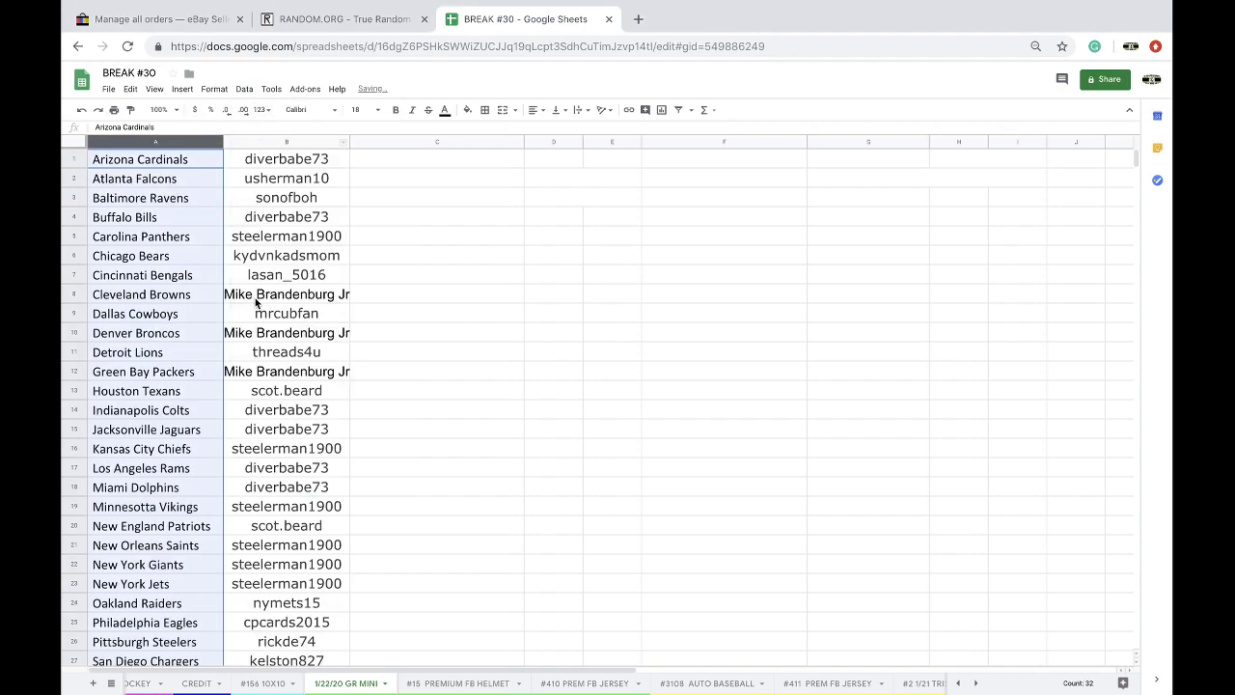
{"action": "scroll", "coordinate": [256, 302], "scroll_direction": "down", "scroll_amount": 3}
{"action": "left_click", "coordinate": [268, 549]}
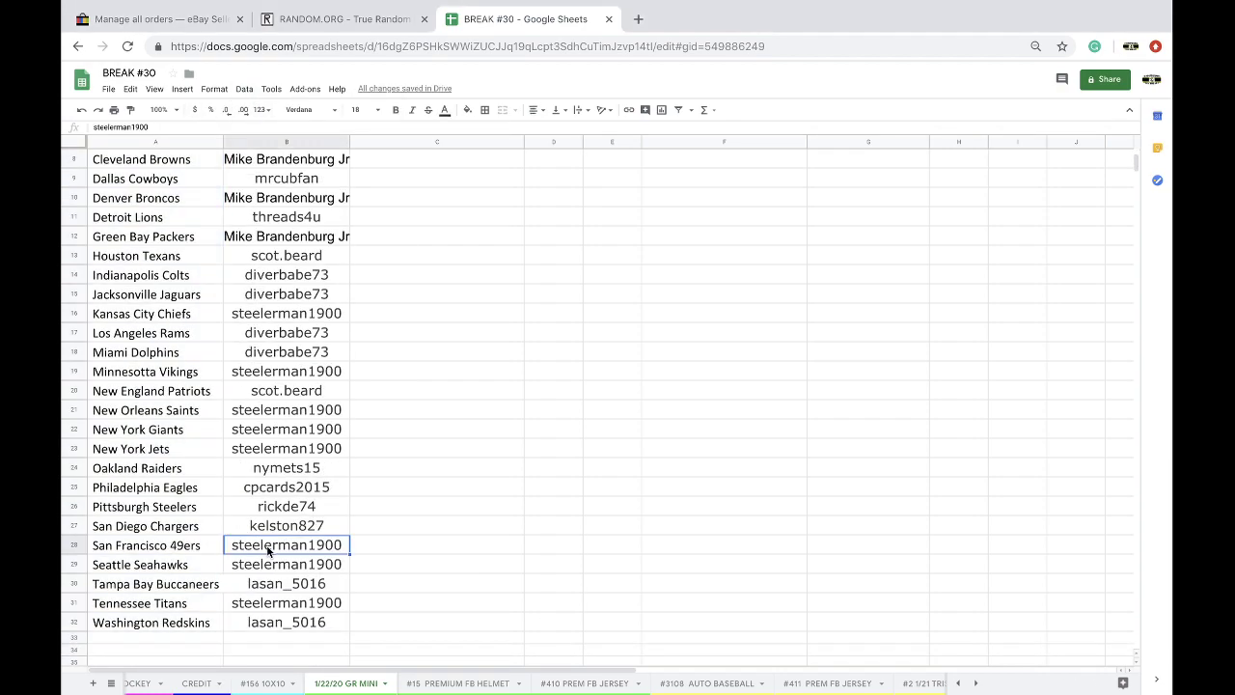
Step: Fill the San Francisco 49ers buyer cell B28 red
{"action": "left_click", "coordinate": [467, 109]}
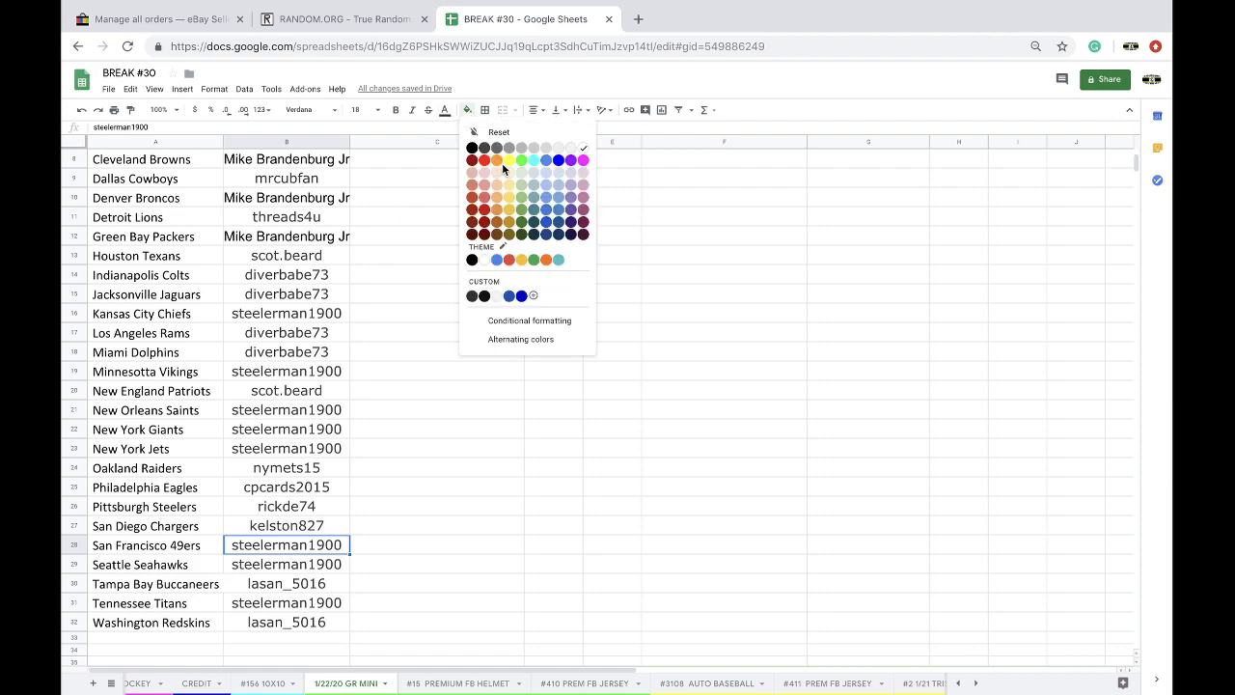
{"action": "left_click", "coordinate": [484, 160]}
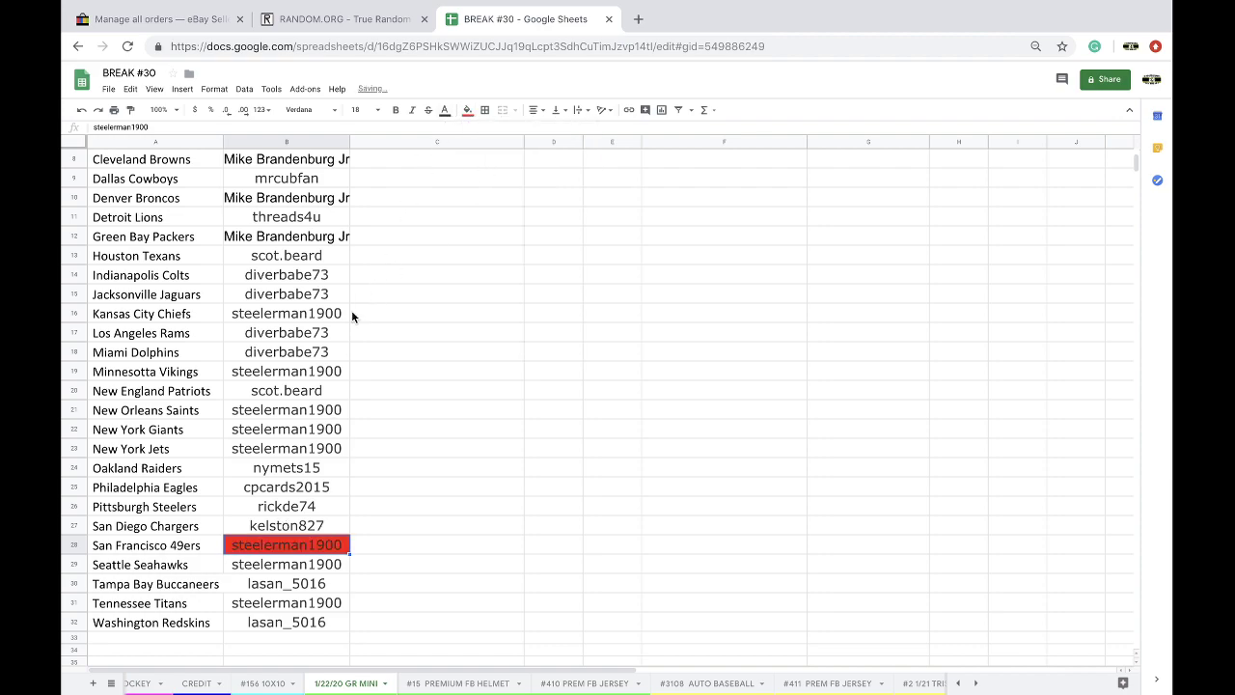
{"action": "scroll", "coordinate": [366, 683], "scroll_direction": "left", "scroll_amount": 3}
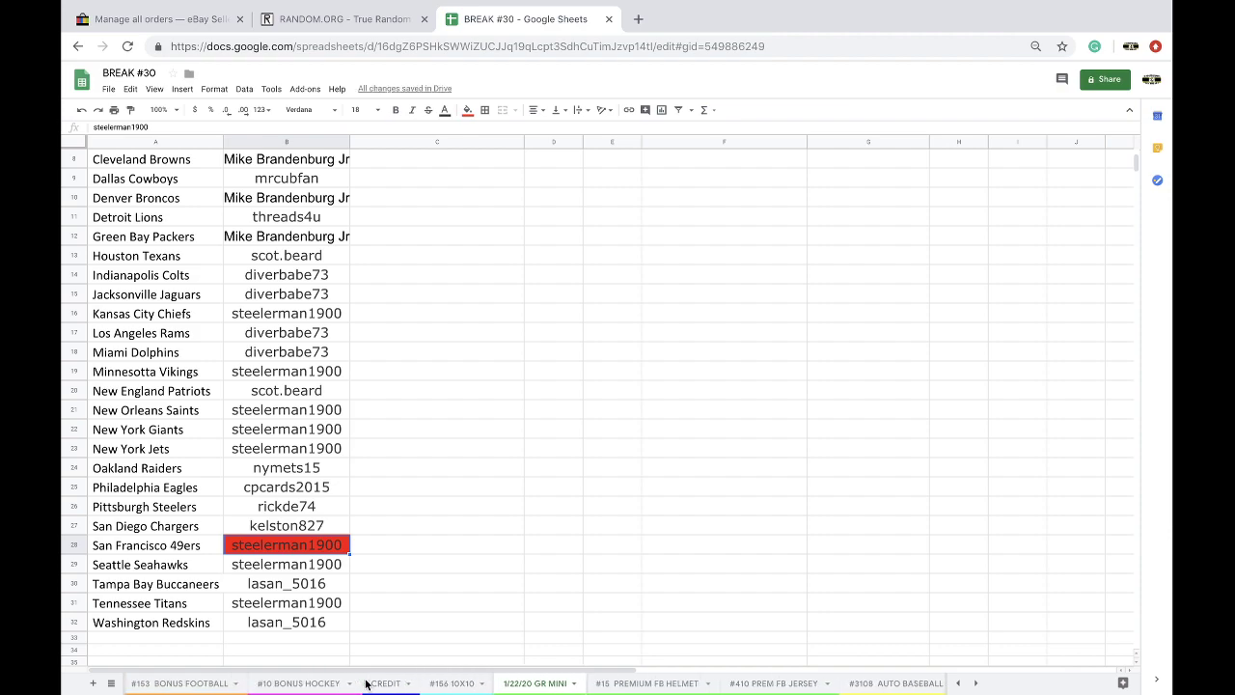
Step: Move the 1/22/20 GR MINI sheet tab to sit right after 1/21 COLLUSIONS FB
{"action": "scroll", "coordinate": [367, 683], "scroll_direction": "left", "scroll_amount": 1}
{"action": "scroll", "coordinate": [623, 683], "scroll_direction": "left", "scroll_amount": 1}
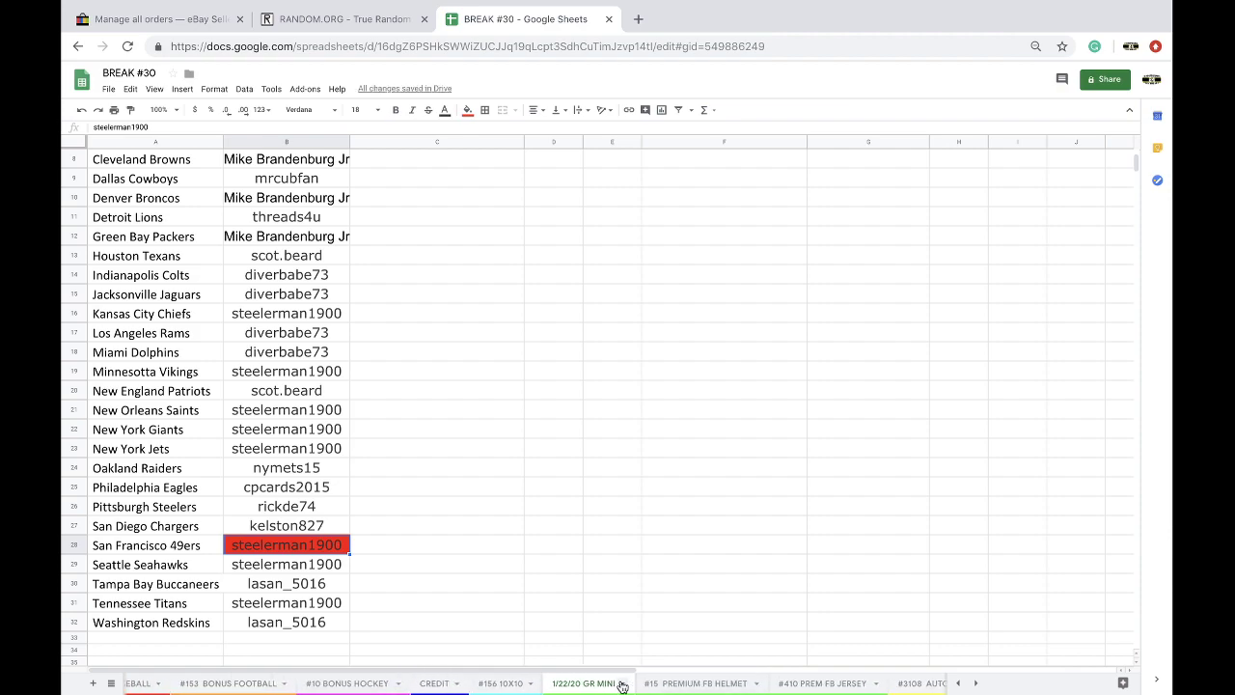
{"action": "scroll", "coordinate": [622, 683], "scroll_direction": "left", "scroll_amount": 5}
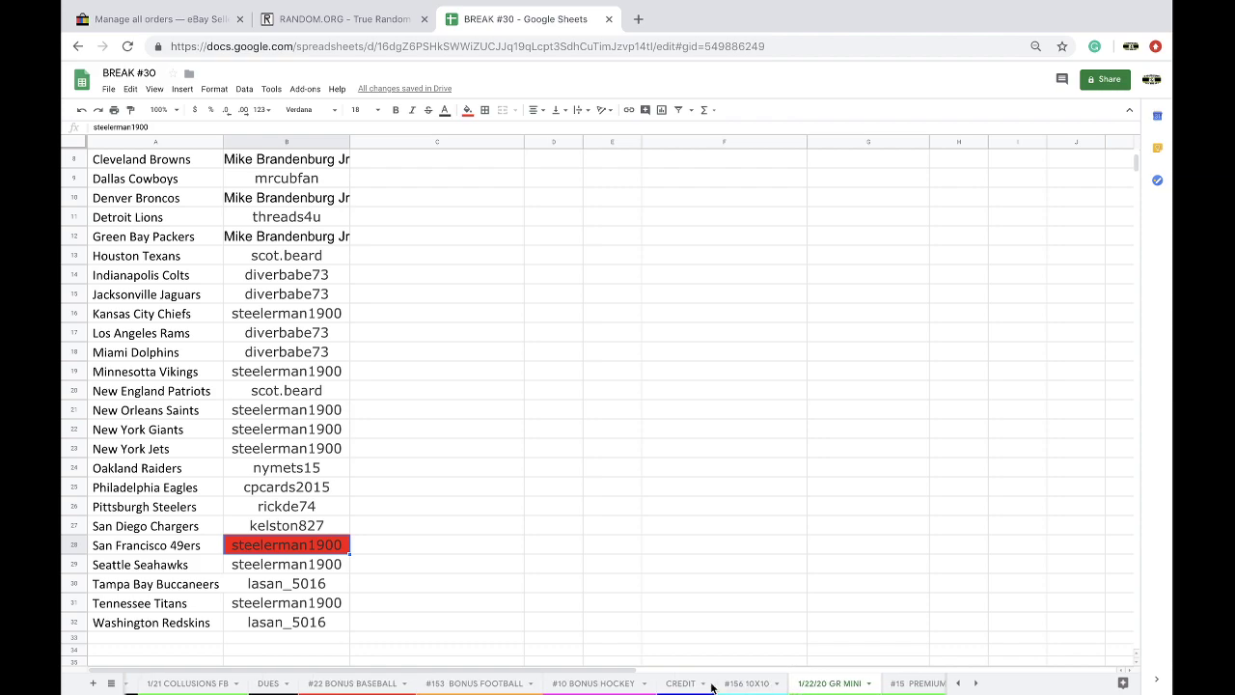
{"action": "left_click_drag", "start_coordinate": [711, 687], "coordinate": [288, 683]}
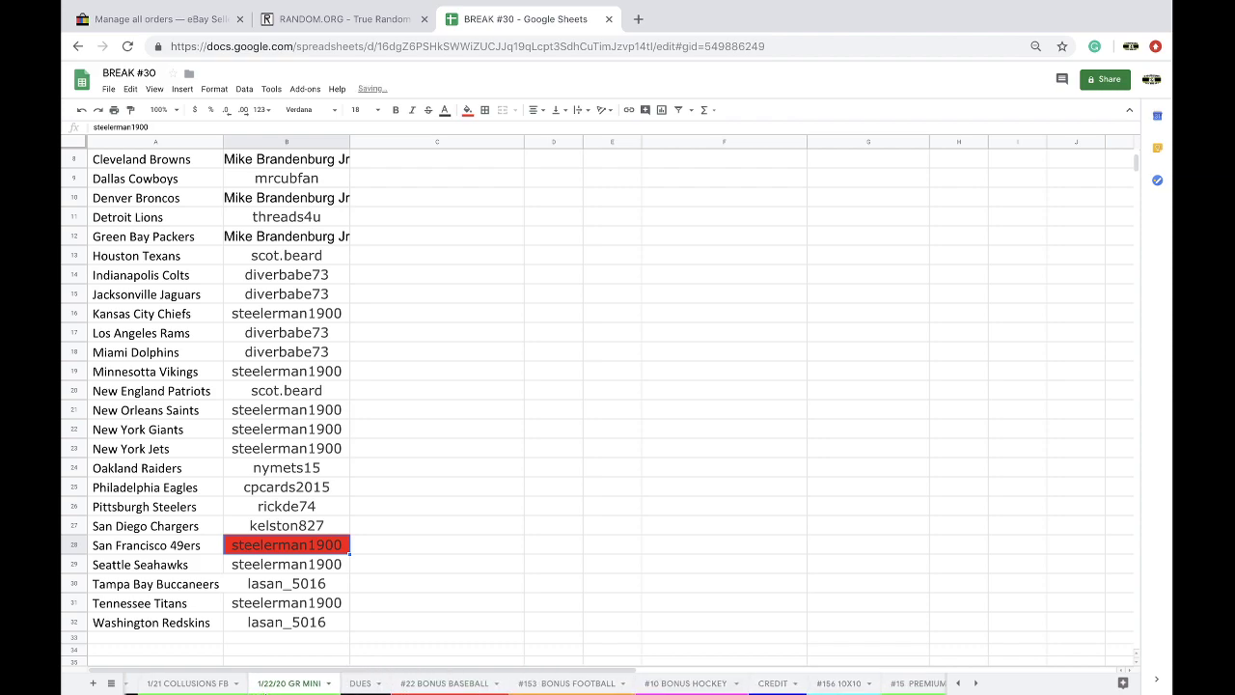
{"action": "scroll", "coordinate": [433, 683], "scroll_direction": "right", "scroll_amount": 10}
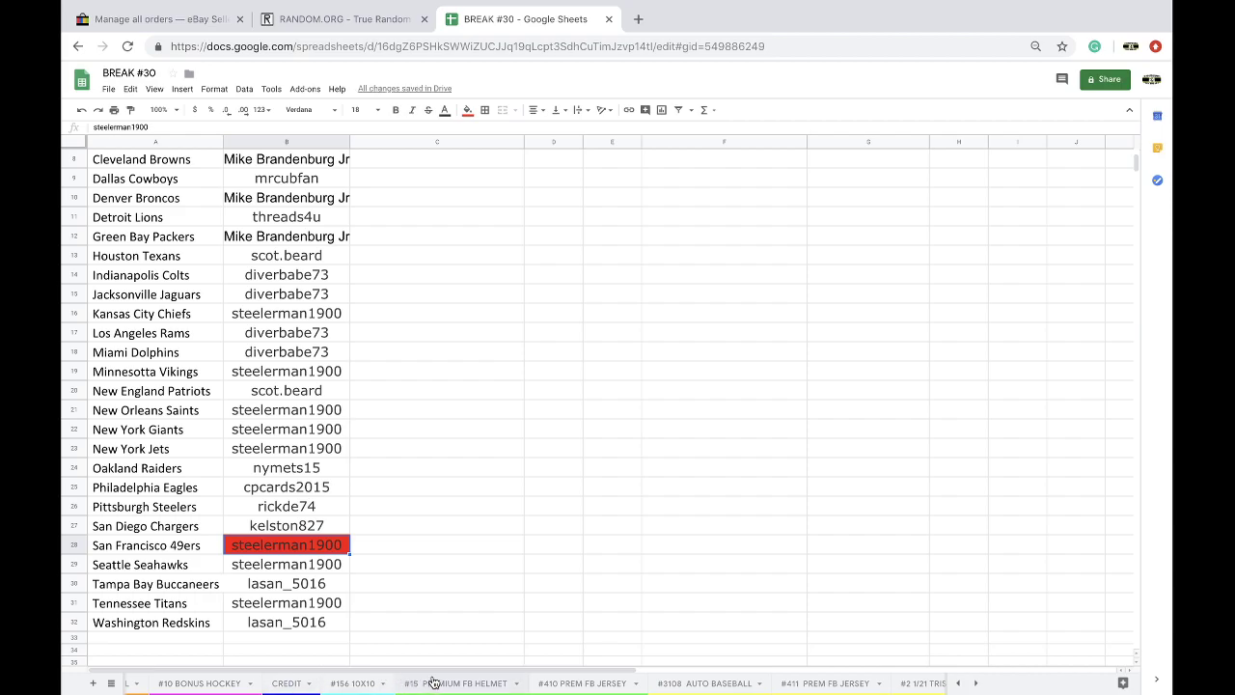
Step: Open the #15 PREMIUM FB HELMET sheet with its team, buyer and pricing list
{"action": "left_click", "coordinate": [433, 682]}
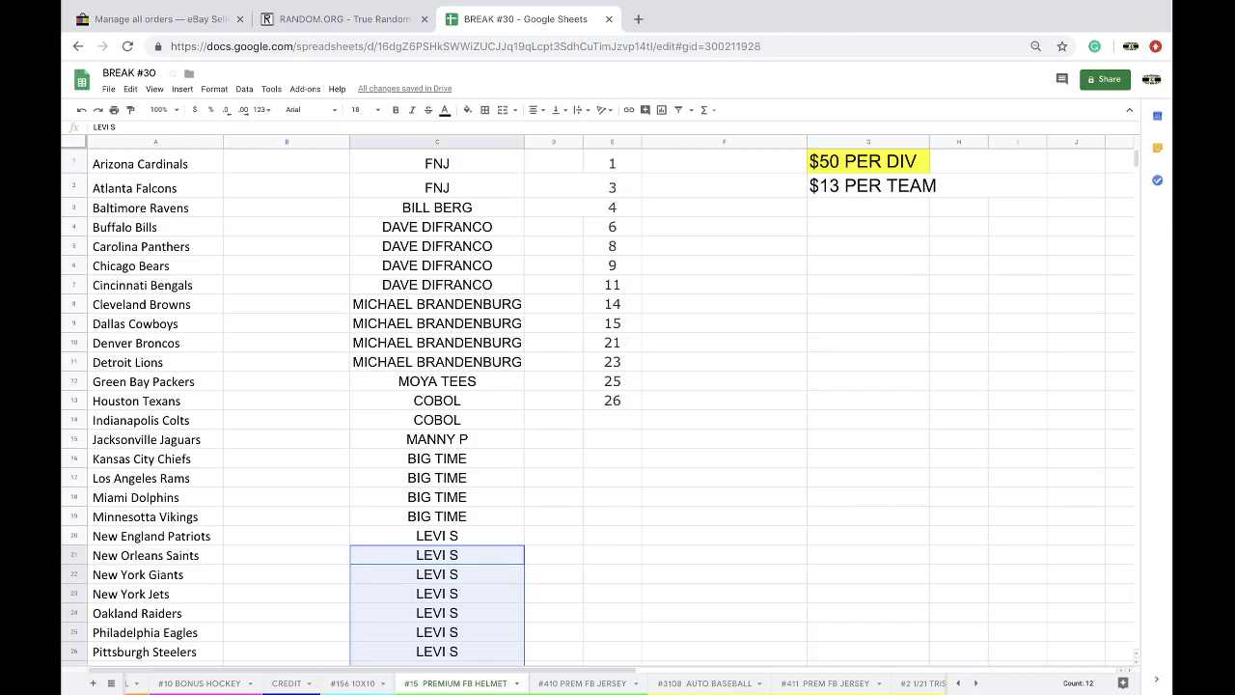